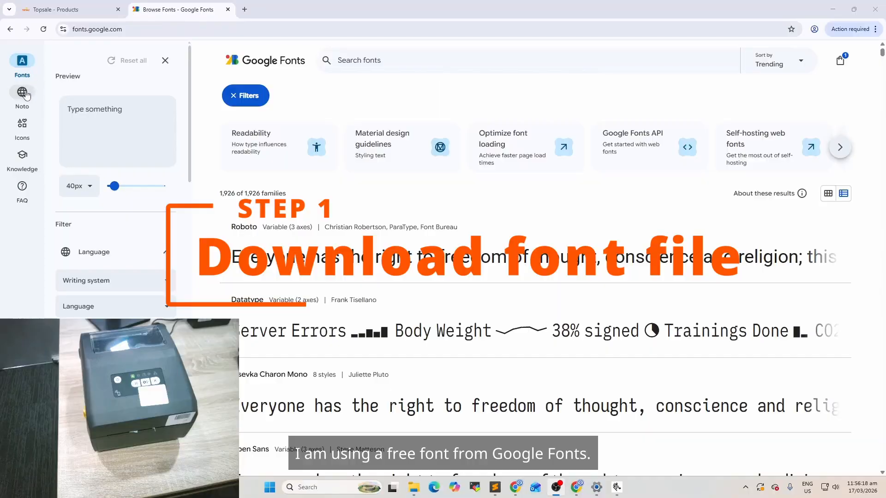
Search Google Fonts for "jap" and open the Noto Sans Japanese font page
{"action": "left_click", "coordinate": [164, 32]}
{"action": "left_click", "coordinate": [292, 8]}
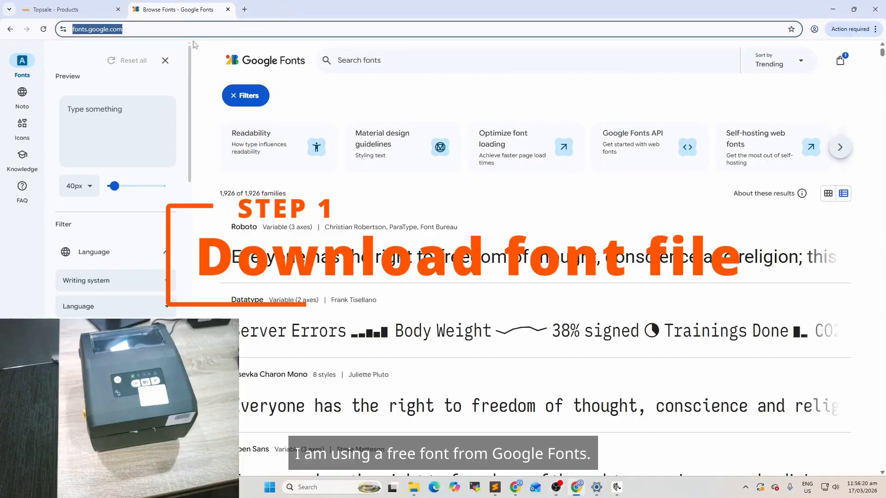
{"action": "left_click", "coordinate": [364, 57]}
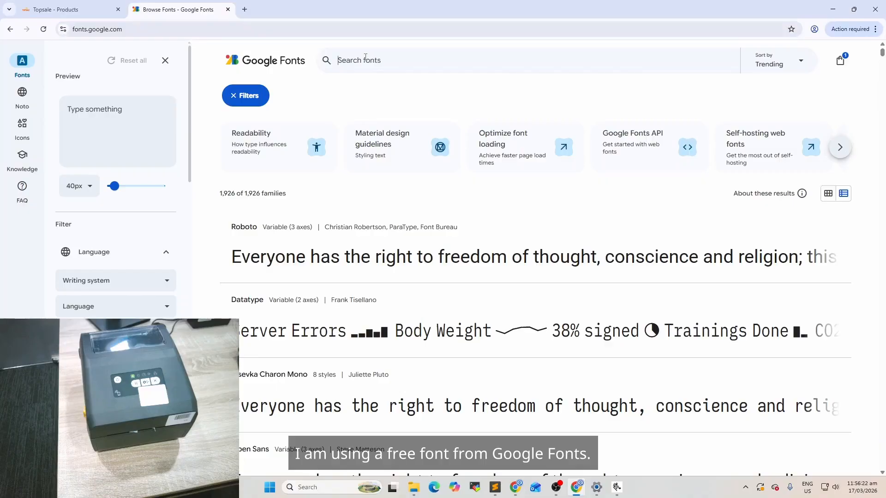
{"action": "type", "text": "jap"}
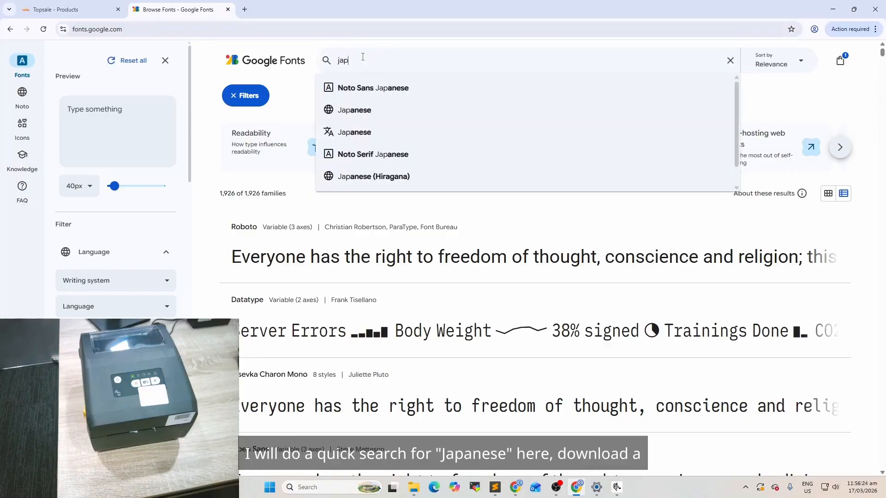
{"action": "left_click", "coordinate": [364, 87]}
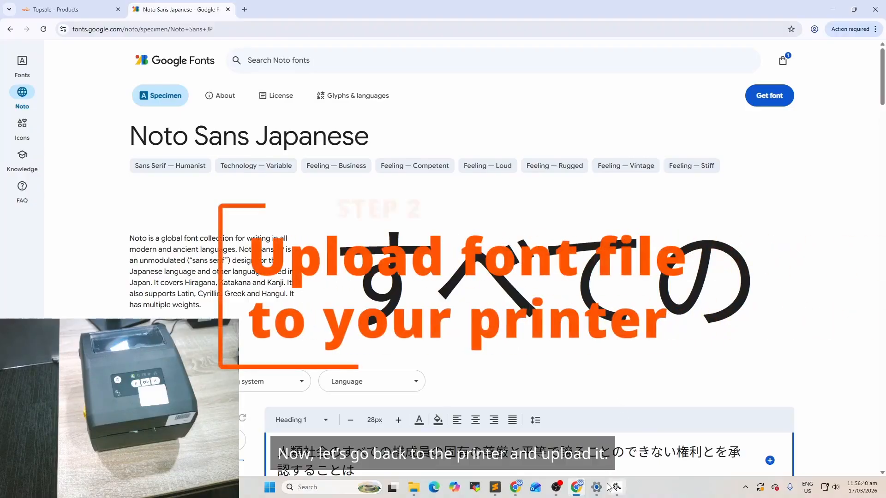
Switch to Windows Settings and open the printer properties of the ZDesigner ZD421-203dpi ZPL printer
{"action": "mouse_move", "coordinate": [601, 492]}
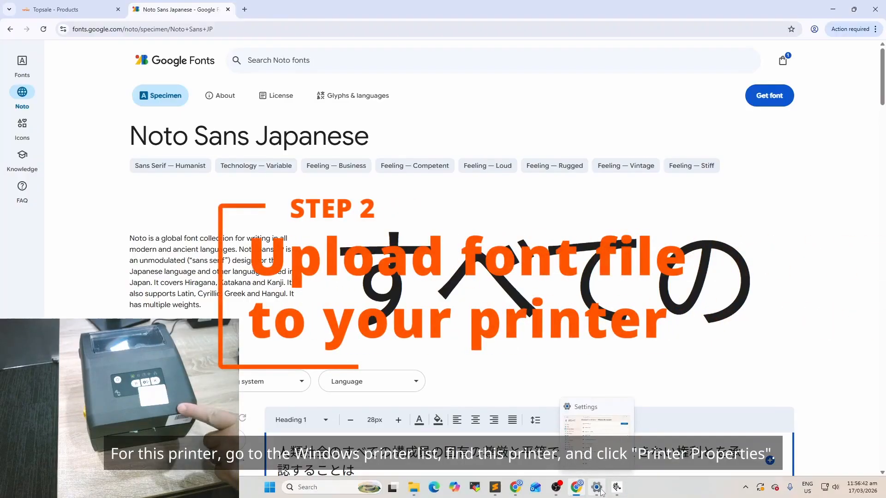
{"action": "left_click", "coordinate": [601, 492]}
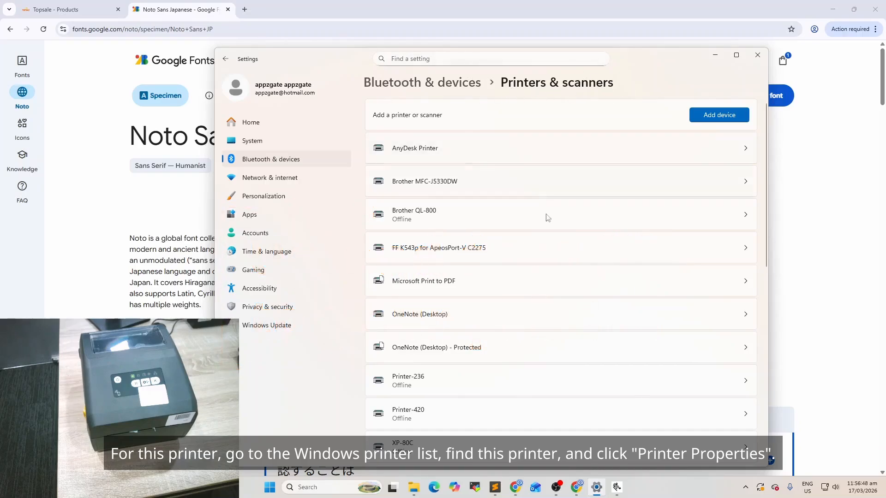
{"action": "scroll", "coordinate": [438, 189], "scroll_direction": "down", "scroll_amount": 6}
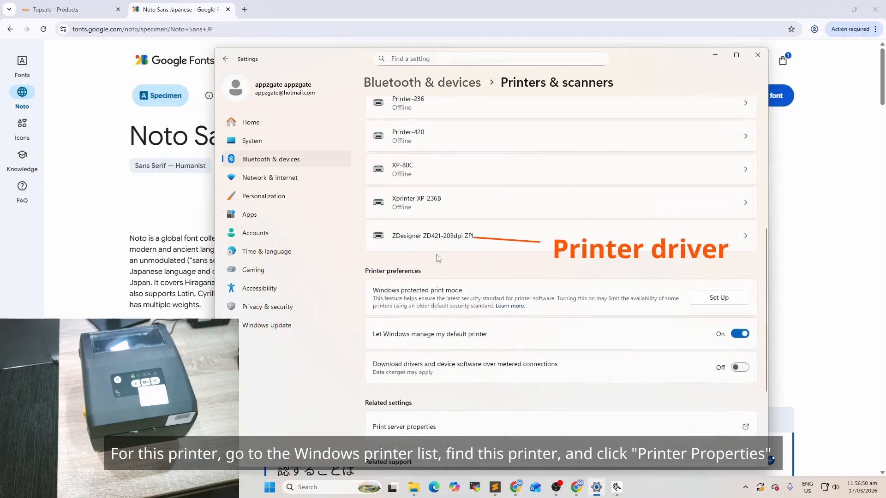
{"action": "left_click", "coordinate": [450, 237]}
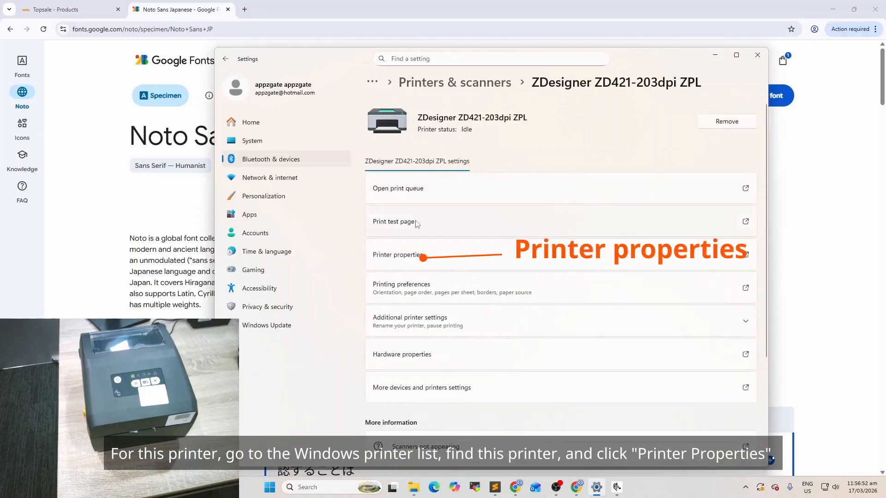
{"action": "left_click", "coordinate": [420, 256]}
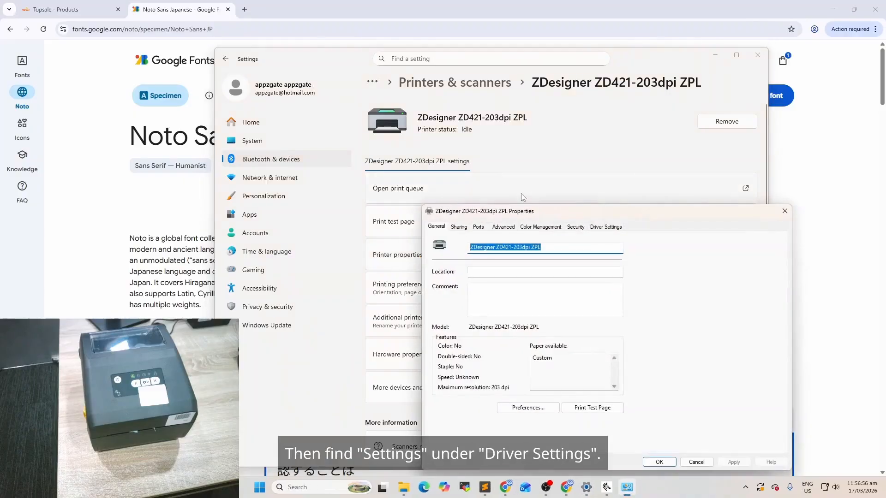
In the driver settings, store NotoSansJP-Bold.ttf from Downloads\Noto_Sans_JP\static in the printer's internal flash and close the properties dialog
{"action": "left_click_drag", "start_coordinate": [533, 216], "coordinate": [352, 110]}
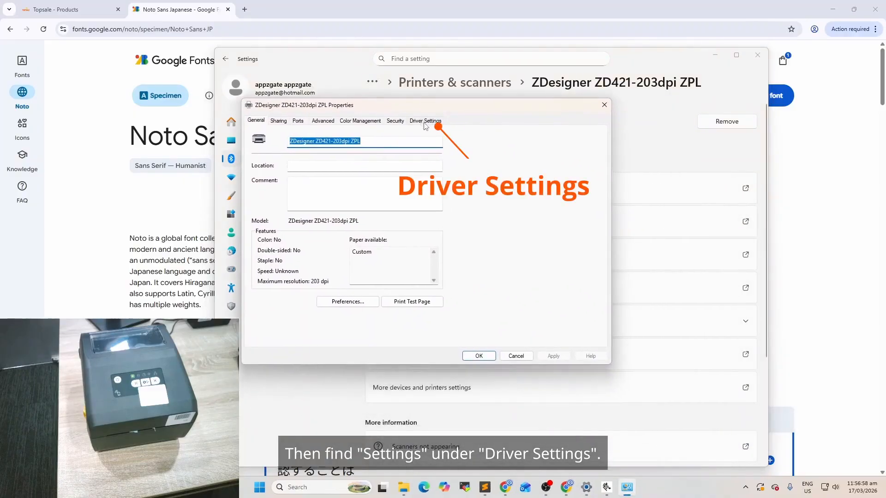
{"action": "left_click", "coordinate": [425, 122]}
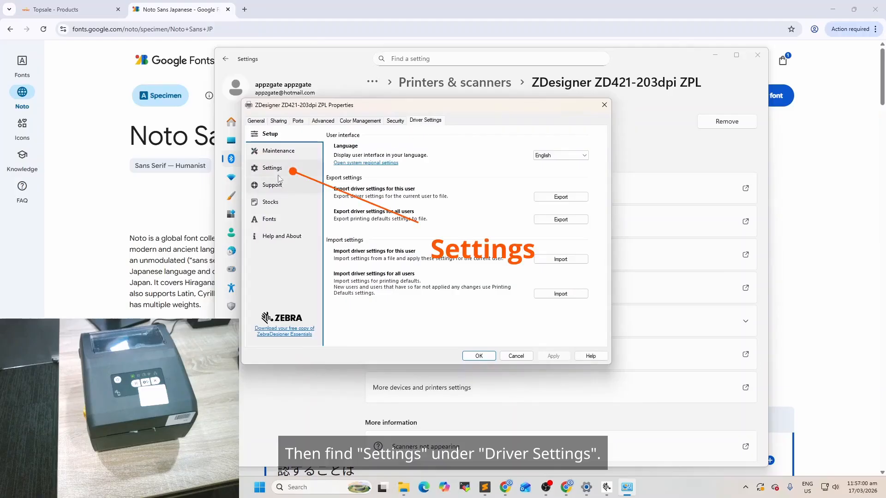
{"action": "left_click", "coordinate": [278, 171]}
{"action": "scroll", "coordinate": [387, 230], "scroll_direction": "down", "scroll_amount": 1}
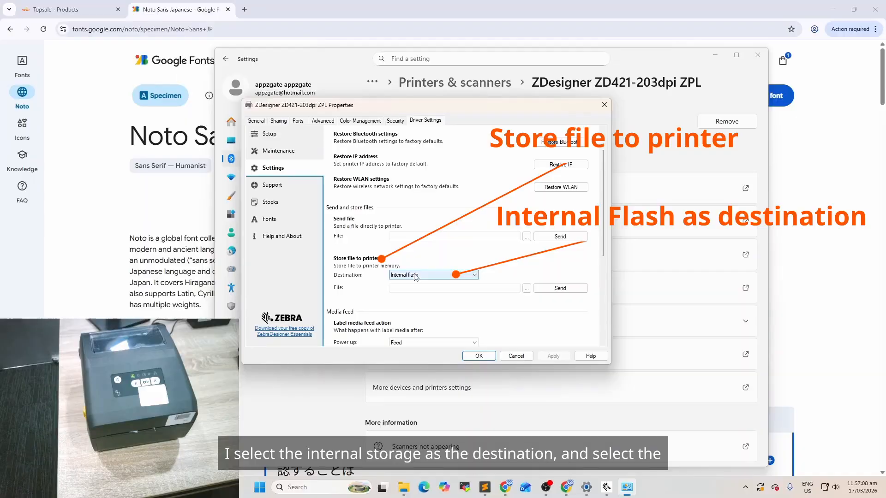
{"action": "left_click", "coordinate": [526, 288]}
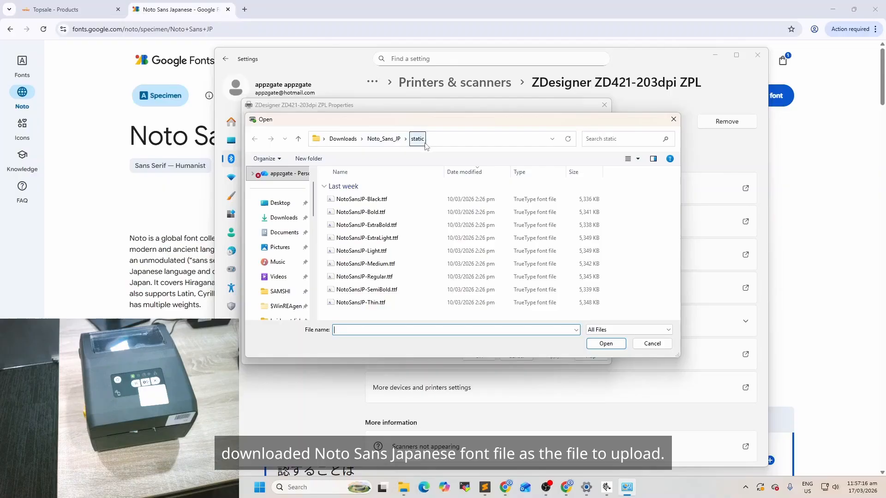
{"action": "double_click", "coordinate": [377, 212]}
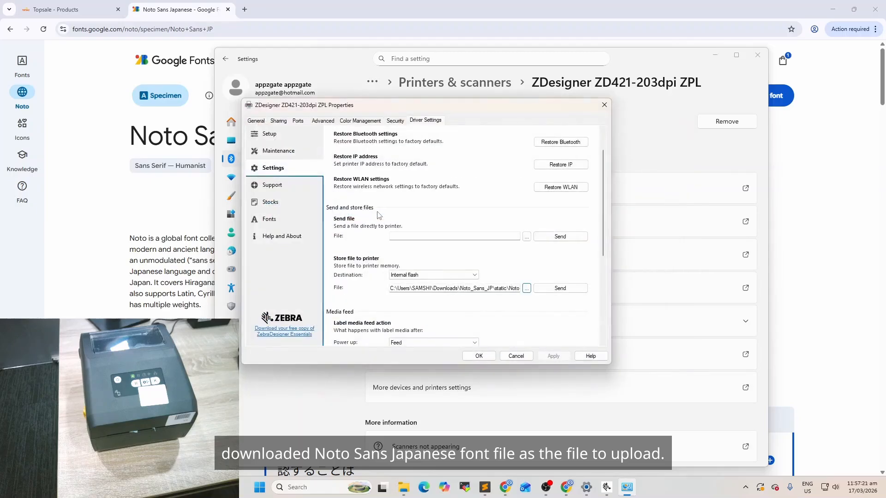
{"action": "left_click", "coordinate": [564, 291]}
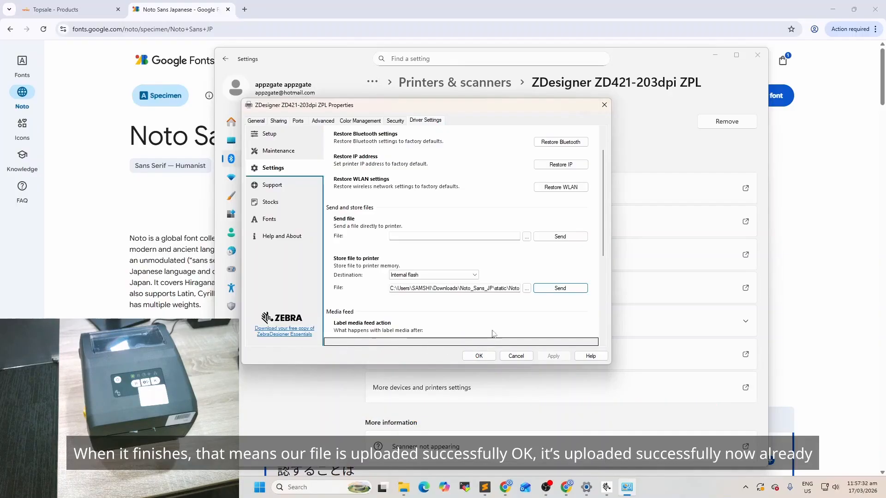
{"action": "left_click", "coordinate": [479, 356]}
Switch to Zebra Setup Utilities, open communication with the ZD421 printer and send it the command ^XA^HWE:*.*^XZ
{"action": "mouse_move", "coordinate": [617, 489]}
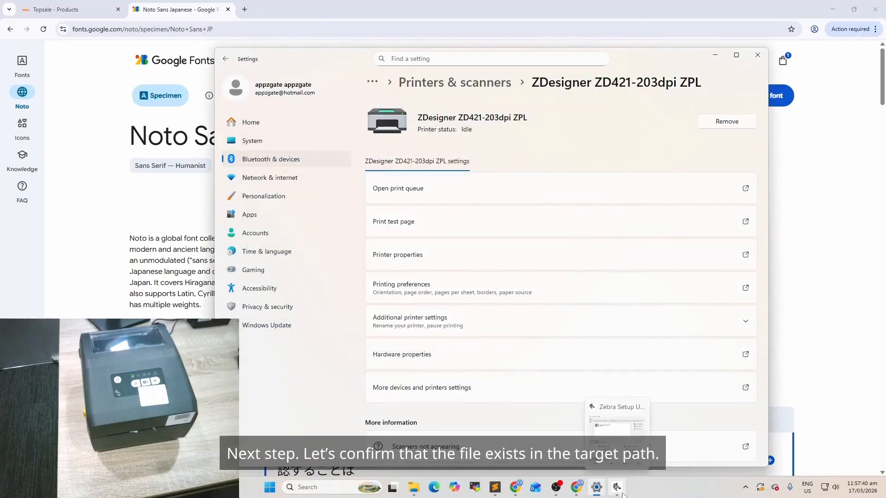
{"action": "left_click", "coordinate": [617, 437]}
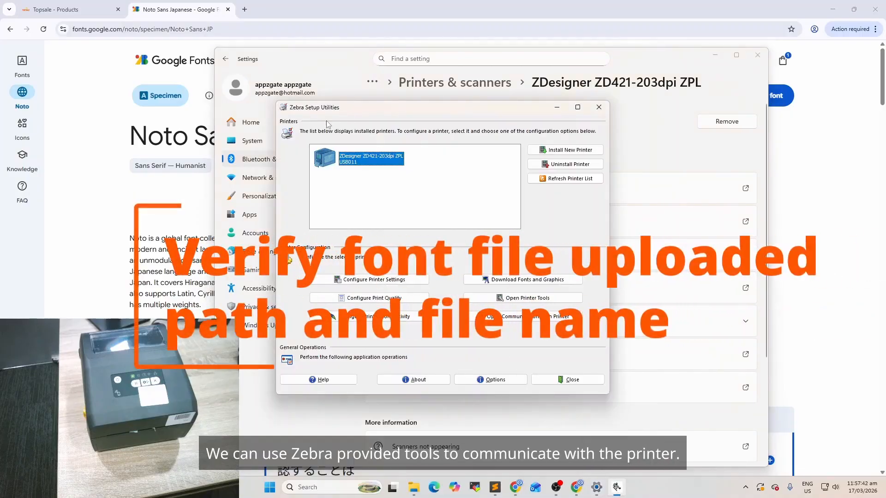
{"action": "left_click", "coordinate": [504, 317]}
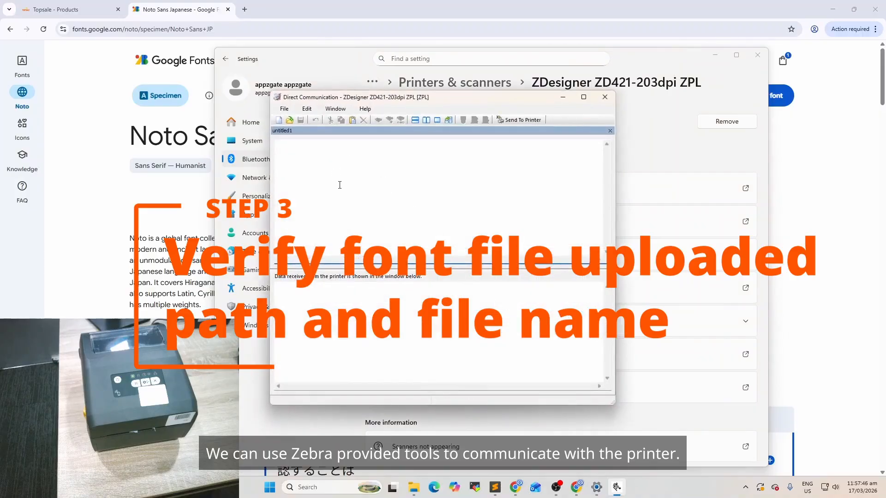
{"action": "type", "text": "^XA^HWE:*.*^XZ"}
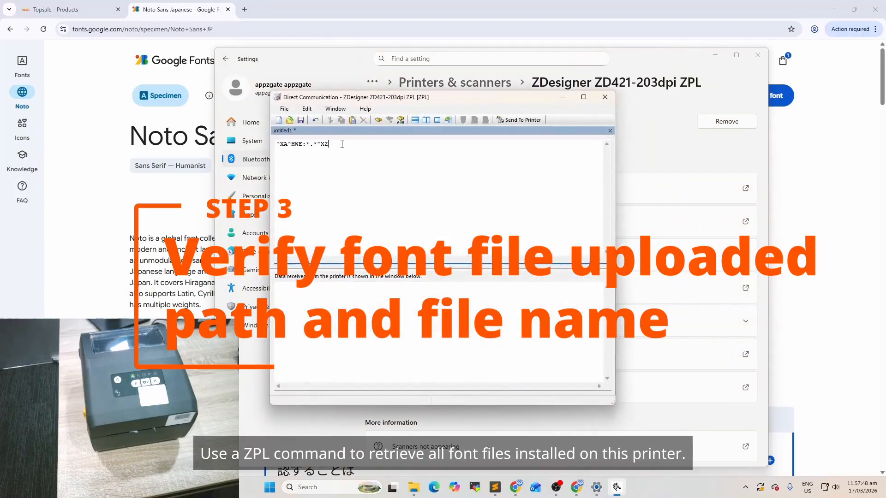
{"action": "left_click", "coordinate": [521, 120]}
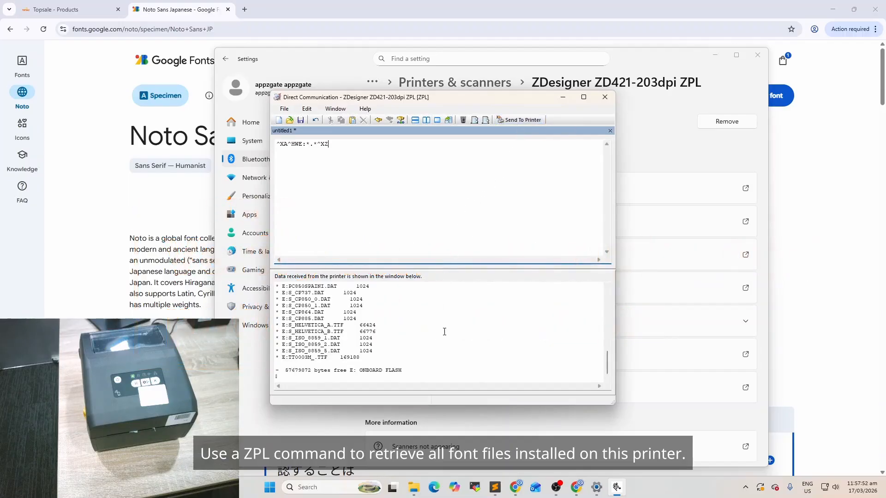
Find the uploaded font in the data received from the printer and copy its path and name, E:NOTOSANSJP-BOLD.TTF
{"action": "scroll", "coordinate": [396, 336], "scroll_direction": "up", "scroll_amount": 2}
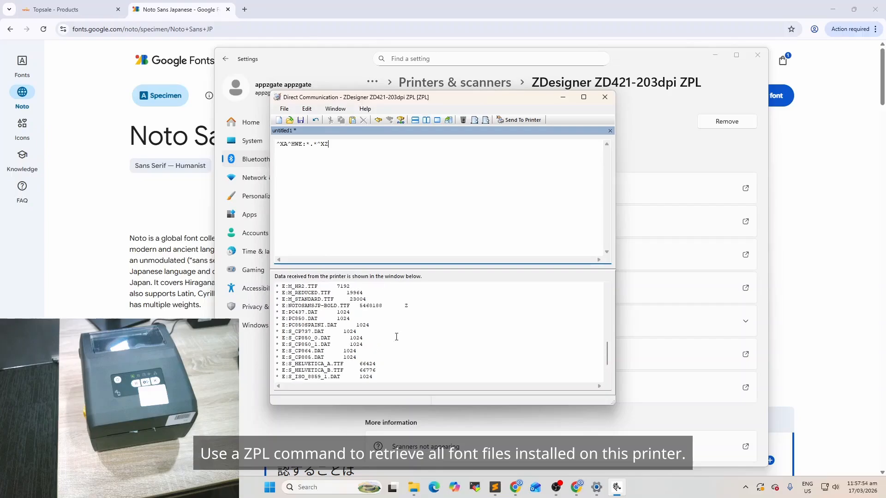
{"action": "left_click_drag", "start_coordinate": [282, 306], "coordinate": [350, 300]}
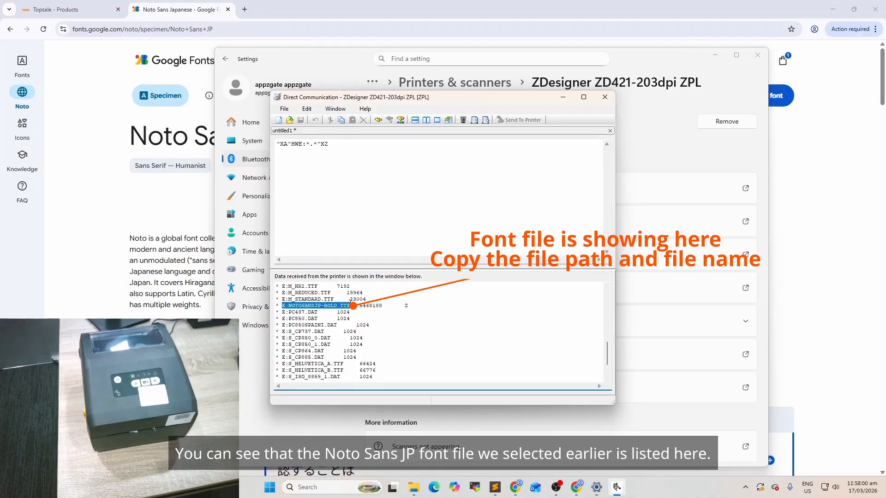
{"action": "right_click", "coordinate": [330, 308]}
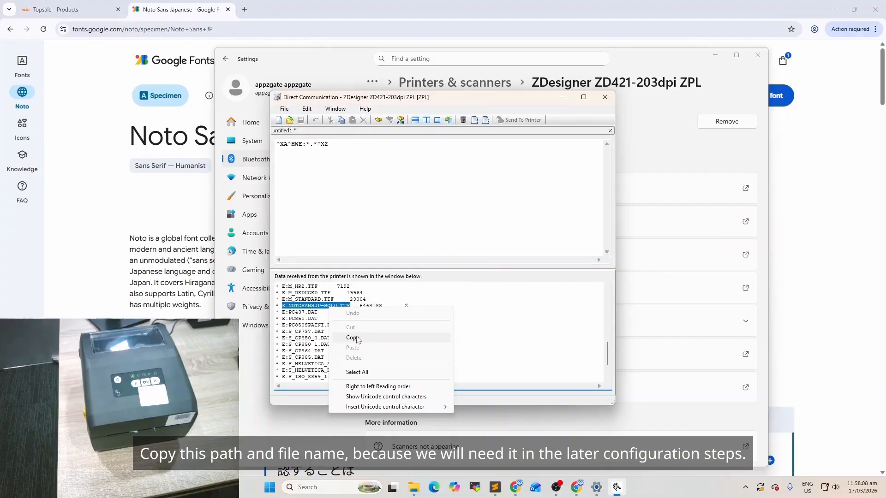
{"action": "left_click", "coordinate": [354, 338]}
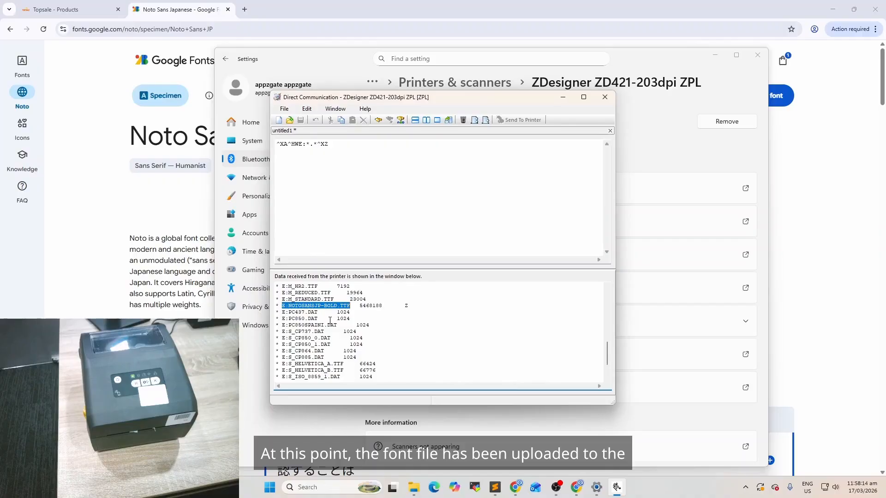
Close the direct communication window without saving, and close Zebra Setup Utilities and Windows Settings
{"action": "left_click", "coordinate": [605, 97]}
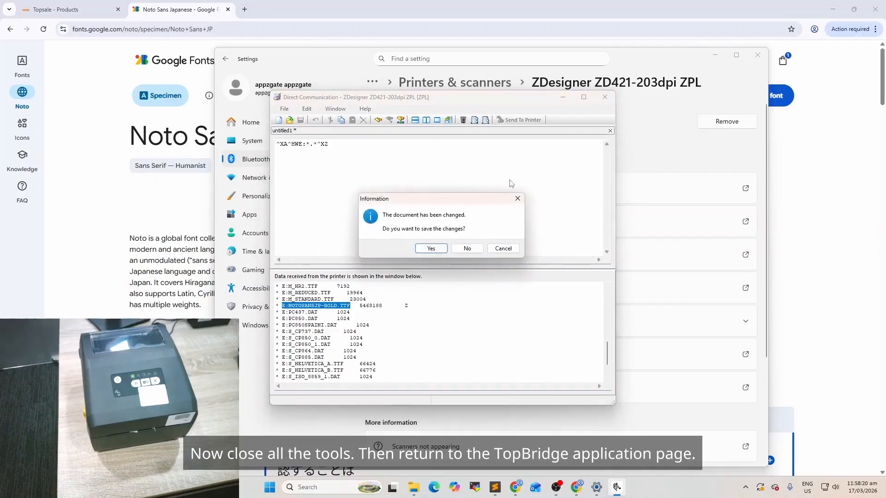
{"action": "left_click", "coordinate": [476, 253]}
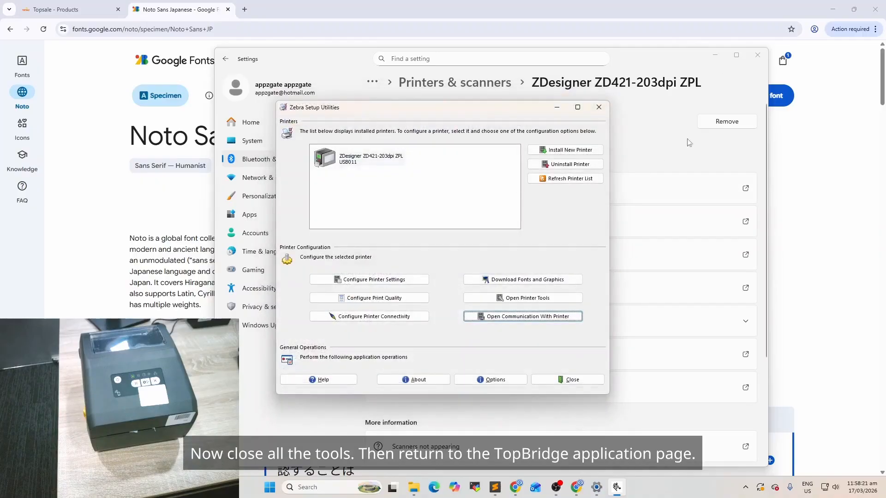
{"action": "left_click", "coordinate": [607, 109]}
{"action": "left_click", "coordinate": [757, 55]}
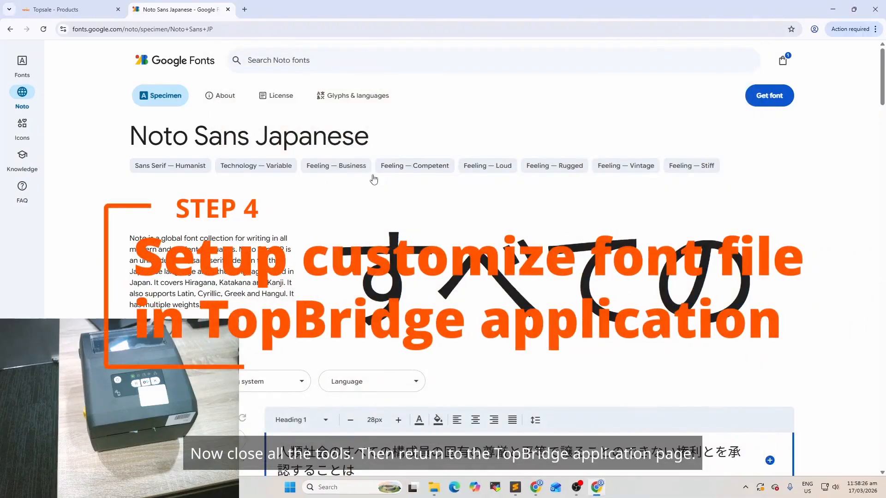
Switch to TopBridge, open its printer settings and set the protocol of the ZDesigner ZD421-203dpi ZPL printer to ZPL
{"action": "left_click", "coordinate": [745, 488]}
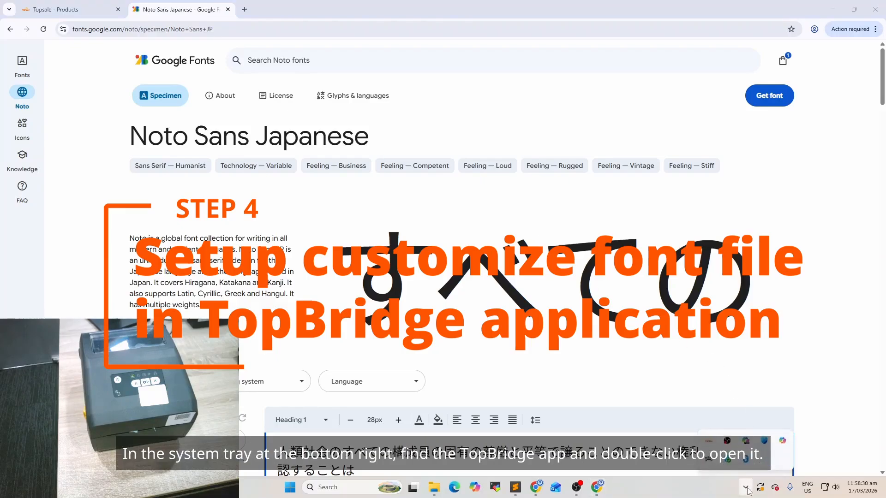
{"action": "double_click", "coordinate": [709, 442]}
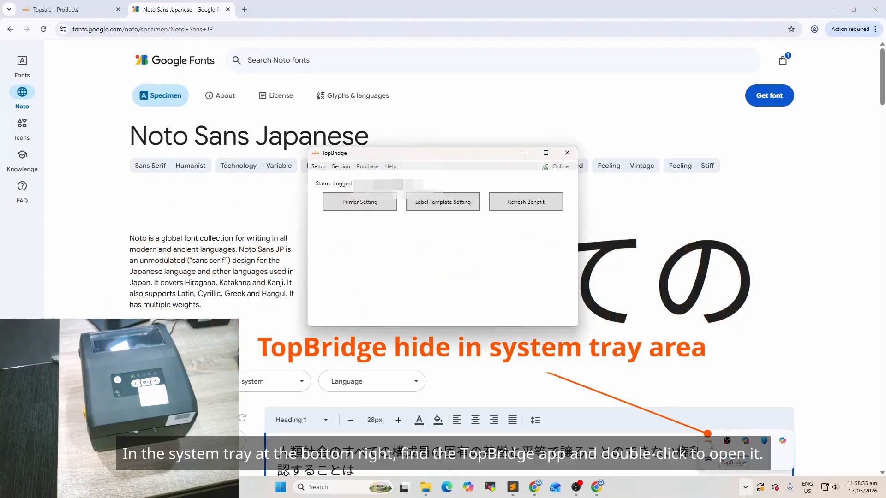
{"action": "left_click", "coordinate": [366, 203]}
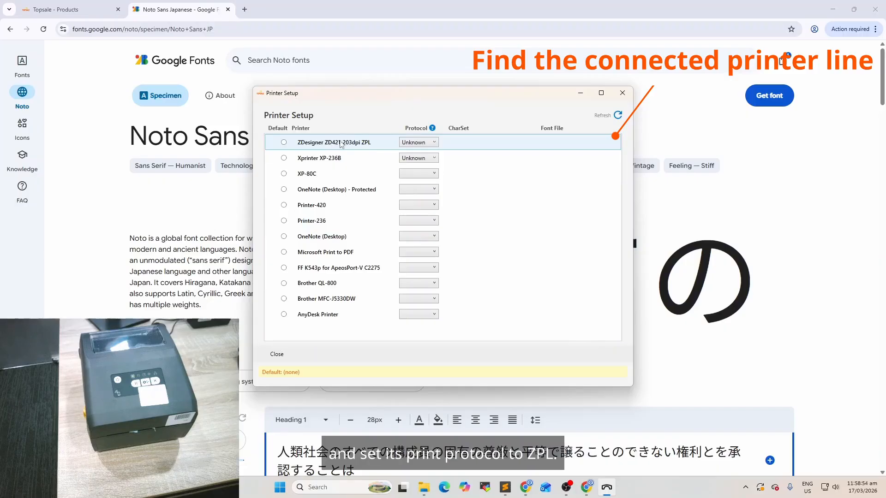
{"action": "left_click", "coordinate": [425, 143]}
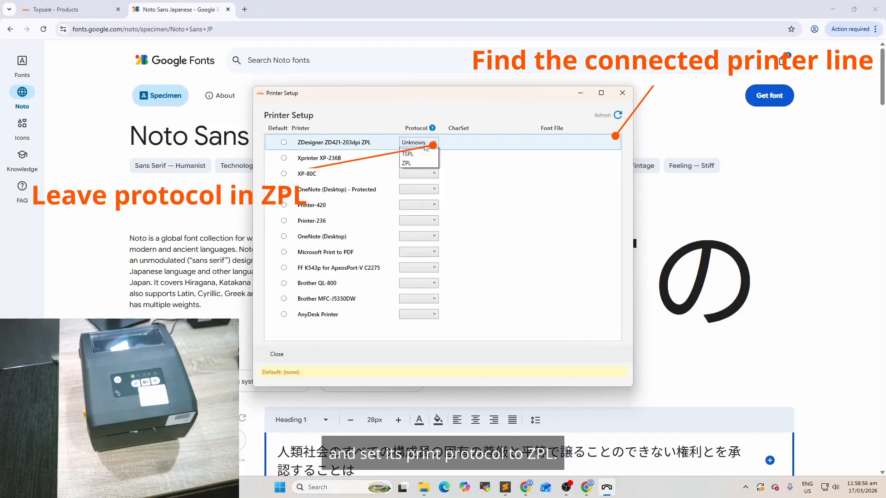
{"action": "left_click", "coordinate": [417, 173]}
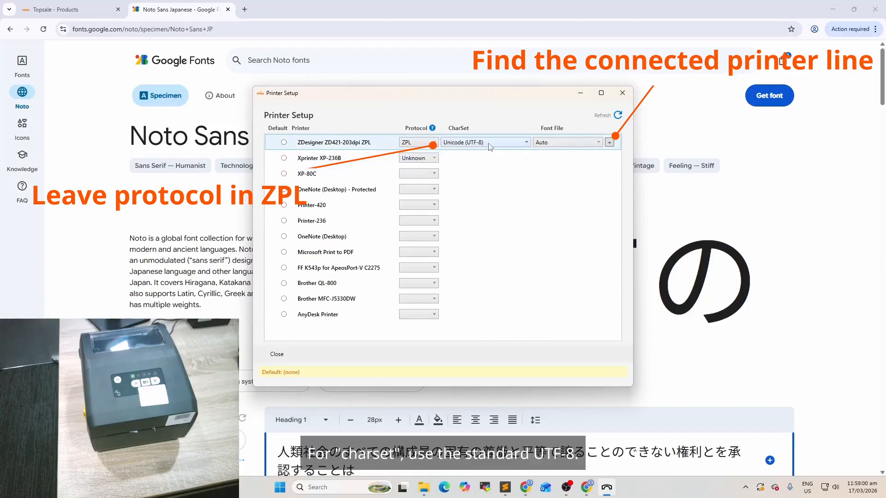
Check the available font file choices for the ZDesigner printer and keep Auto selected
{"action": "mouse_move", "coordinate": [493, 146]}
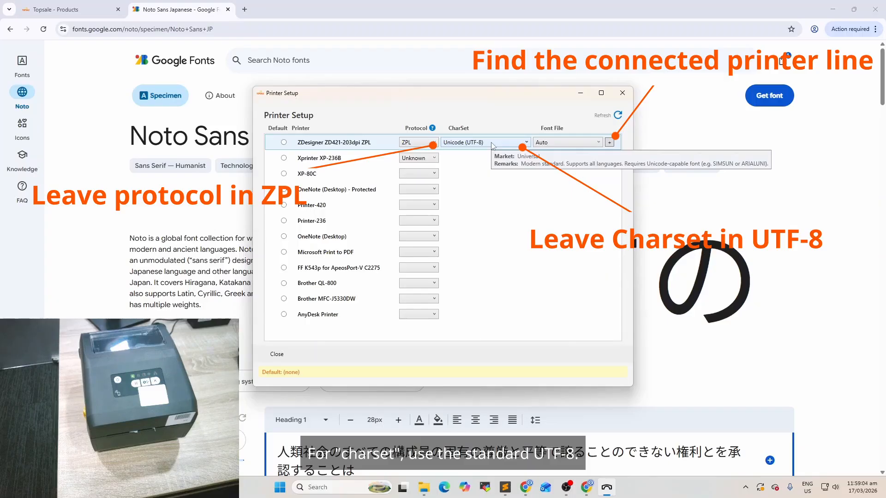
{"action": "left_click", "coordinate": [557, 143]}
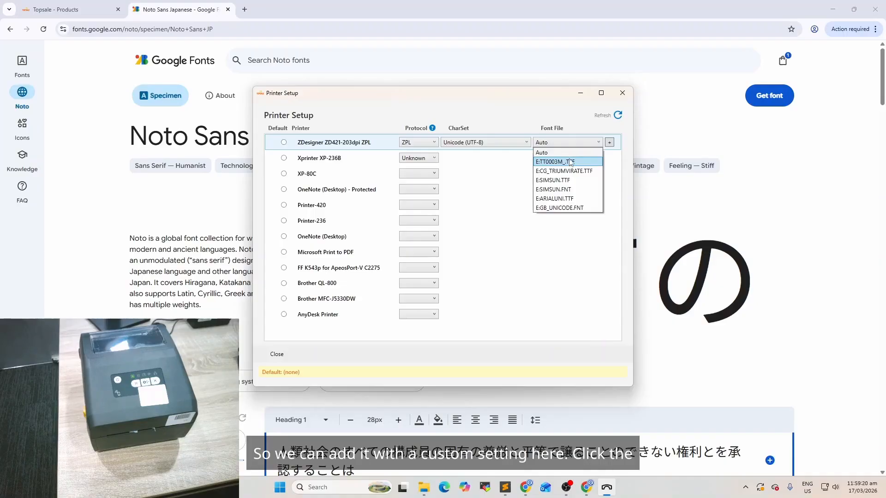
{"action": "left_click", "coordinate": [533, 152]}
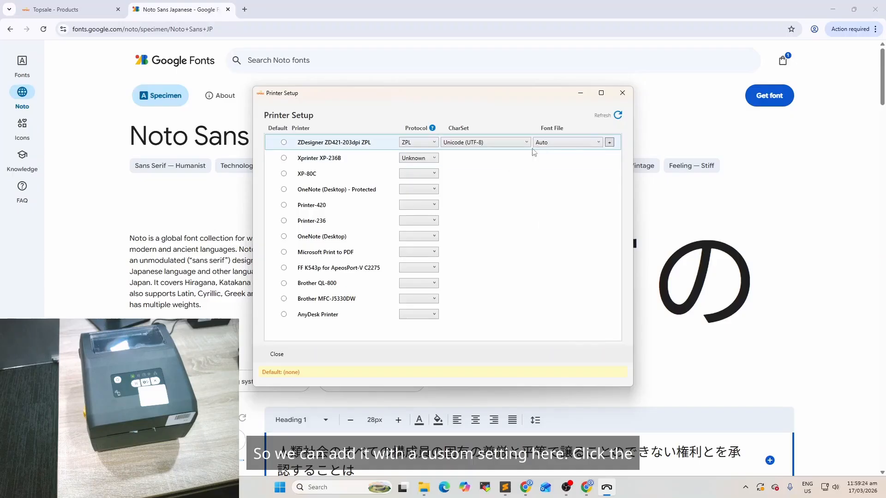
Add the copied path E:NOTOSANSJP-BOLD.TTF as a custom ZPL font for the ZDesigner printer's Unicode (UTF-8) charset
{"action": "left_click", "coordinate": [609, 143]}
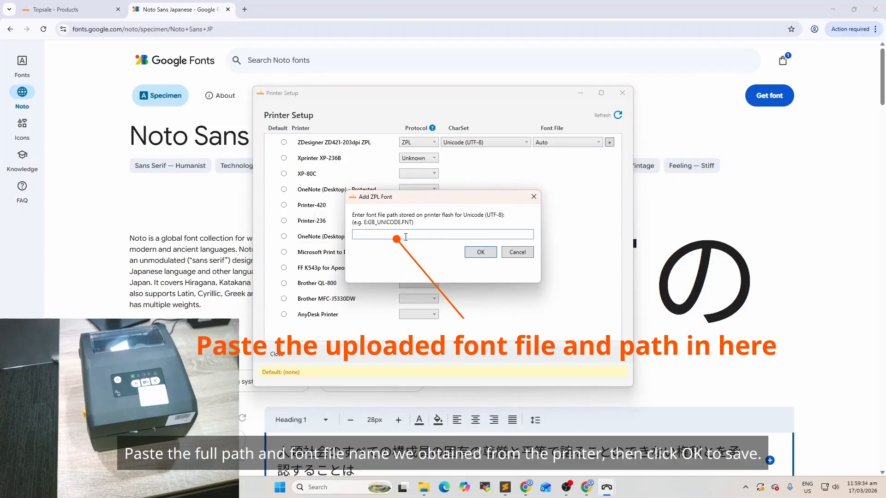
{"action": "key", "text": "ctrl+v"}
{"action": "left_click_drag", "start_coordinate": [360, 236], "coordinate": [429, 234]}
{"action": "left_click", "coordinate": [438, 233]}
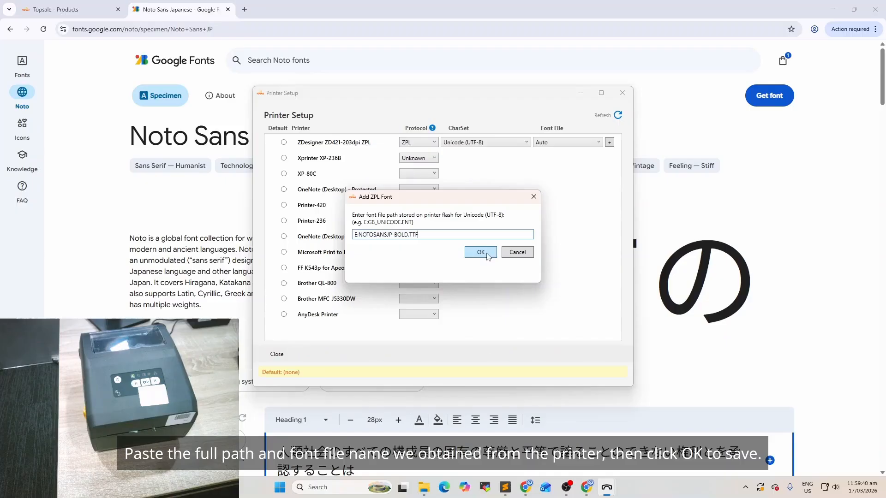
{"action": "left_click", "coordinate": [480, 253]}
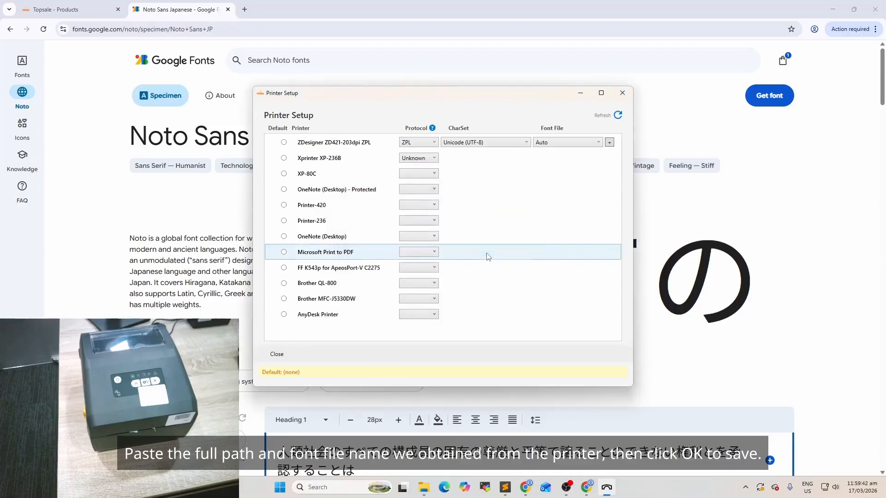
Set the ZDesigner printer's font file to E:NOTOSANSJP-BOLD.TTF, and close Printer Setup, the TopBridge window and its notification
{"action": "left_click", "coordinate": [556, 145]}
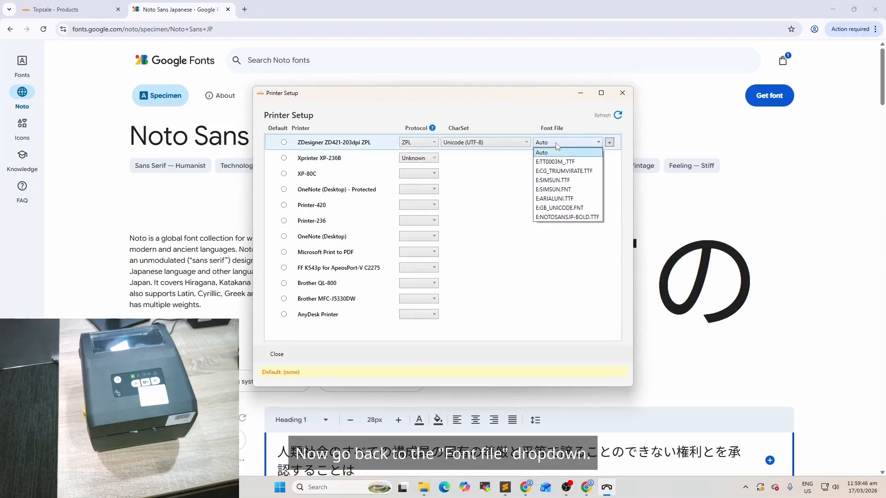
{"action": "left_click", "coordinate": [594, 218]}
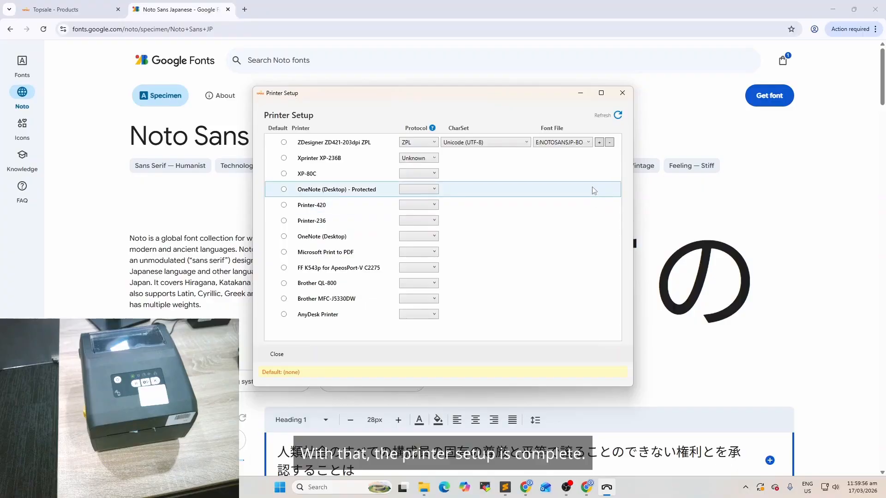
{"action": "left_click", "coordinate": [625, 96]}
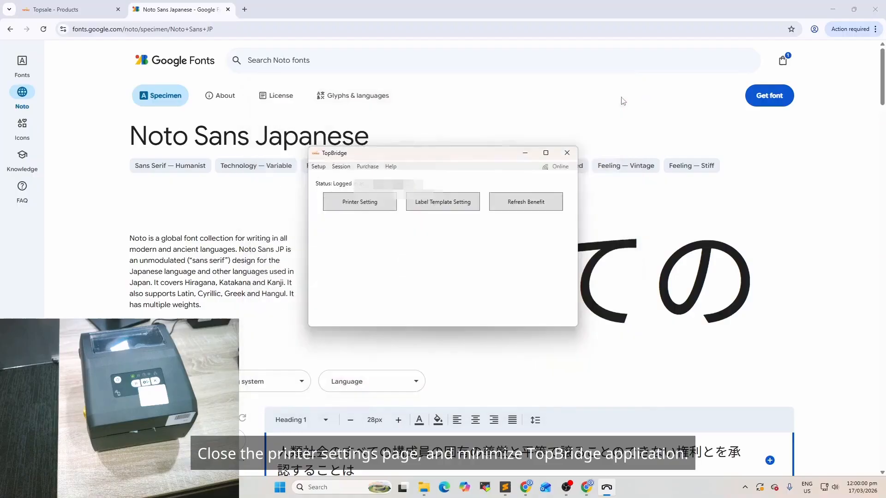
{"action": "left_click", "coordinate": [567, 153]}
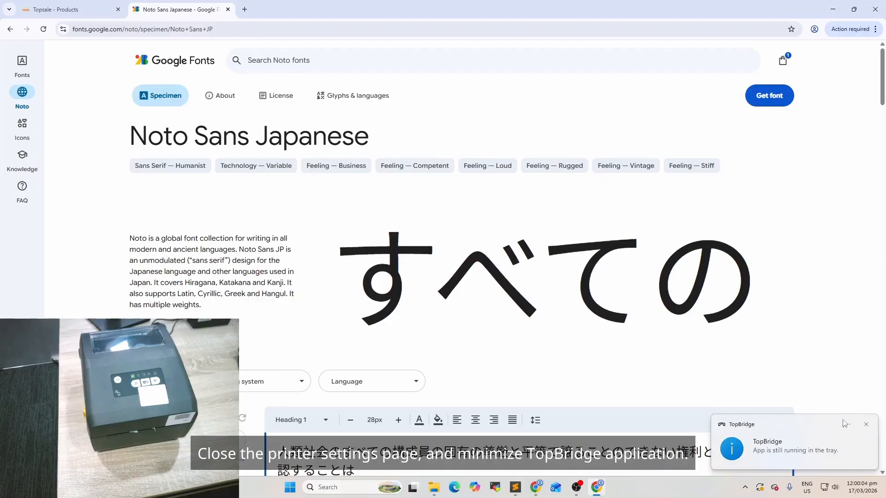
{"action": "left_click", "coordinate": [865, 424]}
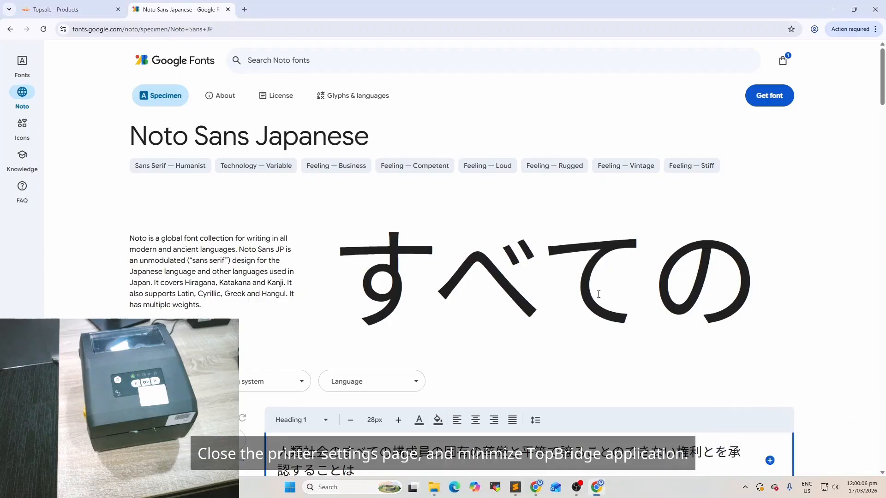
Switch to Topsale, open the product B 便利 クロワッサン and print one QR Code Product Label on the ZDesigner ZD421-203dpi ZPL printer
{"action": "left_click", "coordinate": [76, 10]}
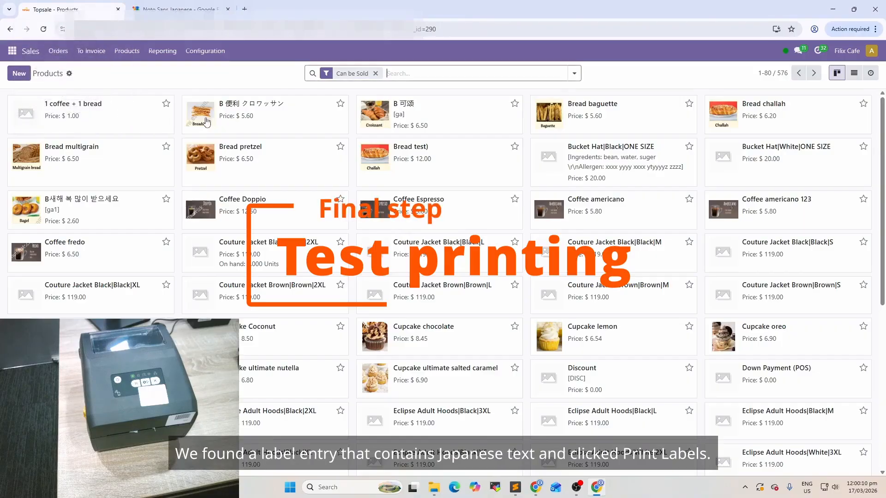
{"action": "left_click", "coordinate": [255, 107]}
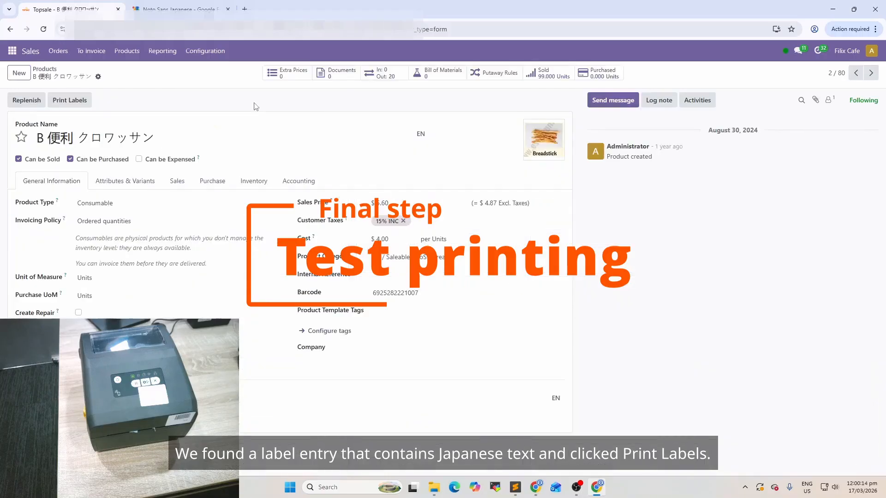
{"action": "left_click", "coordinate": [64, 101]}
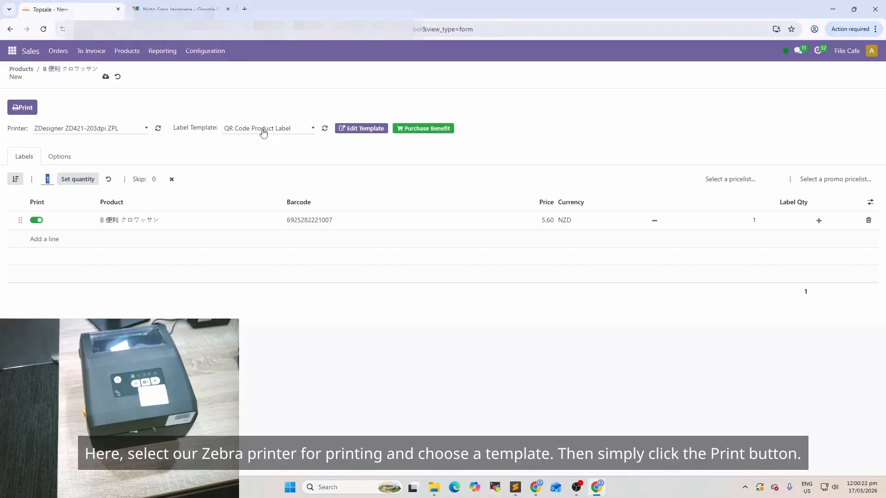
{"action": "left_click", "coordinate": [25, 109]}
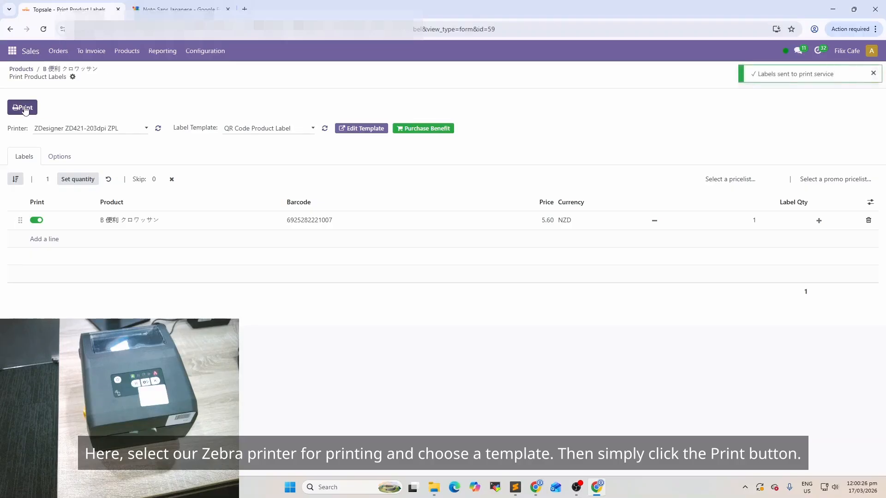